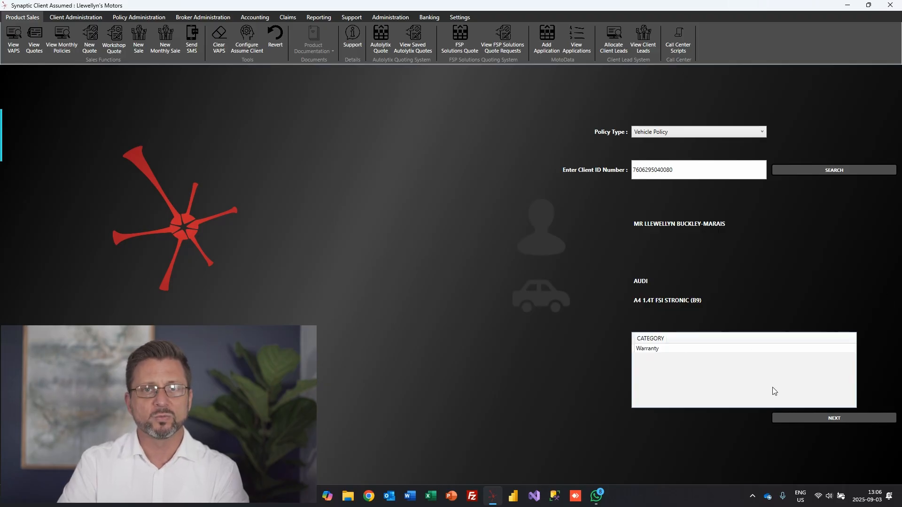
Continue from the client search to the Client Details form for the Audi A4 warranty policy
left_click(849, 418)
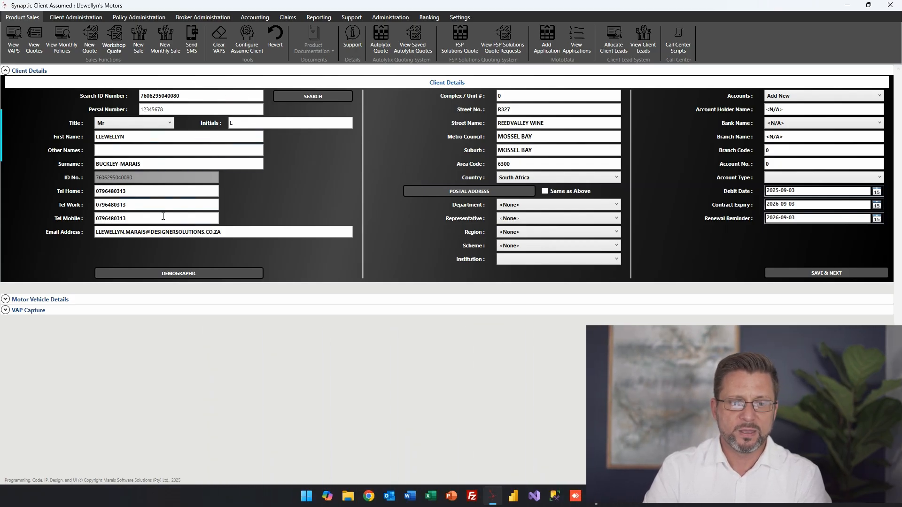
Replace the client's work phone number and make the postal address the same as the street address
left_click_drag(138, 205, 62, 203)
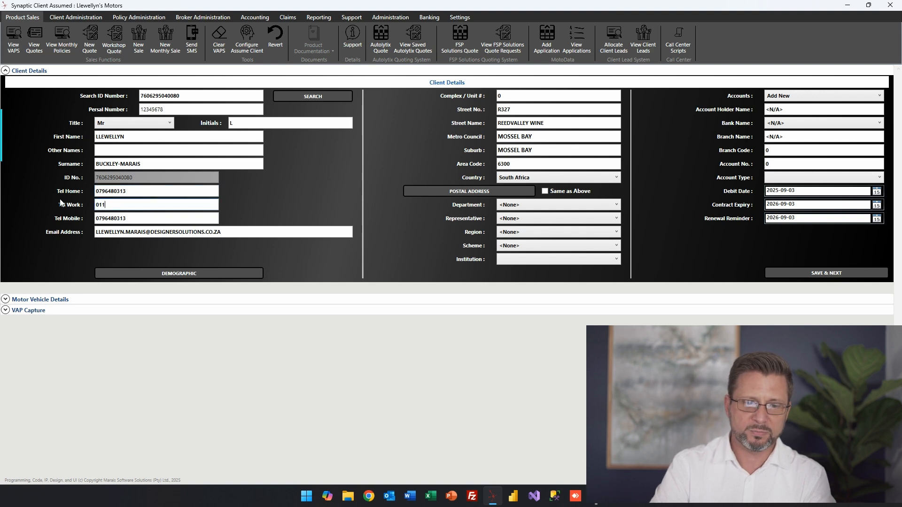
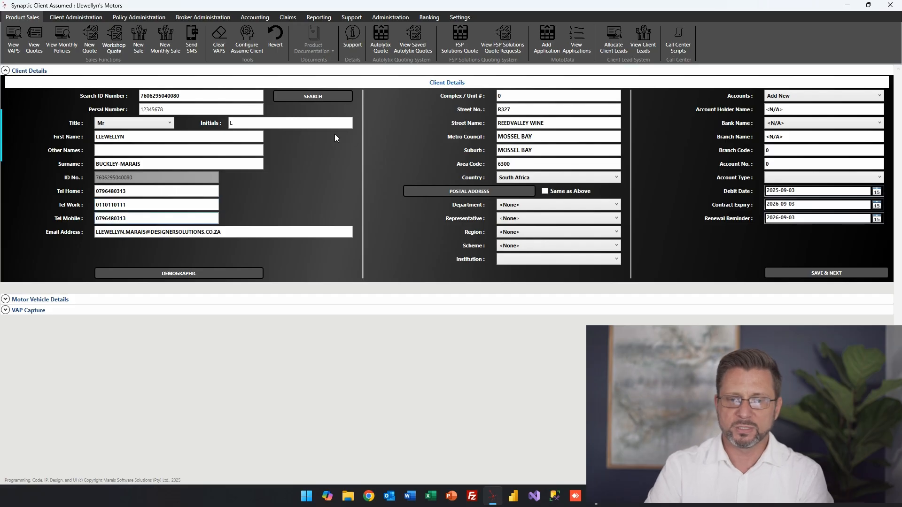
left_click(587, 124)
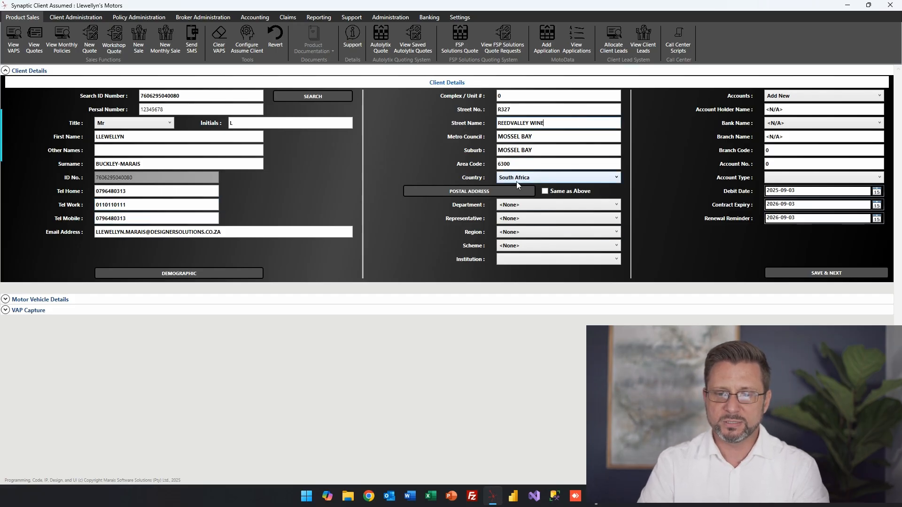
left_click(553, 192)
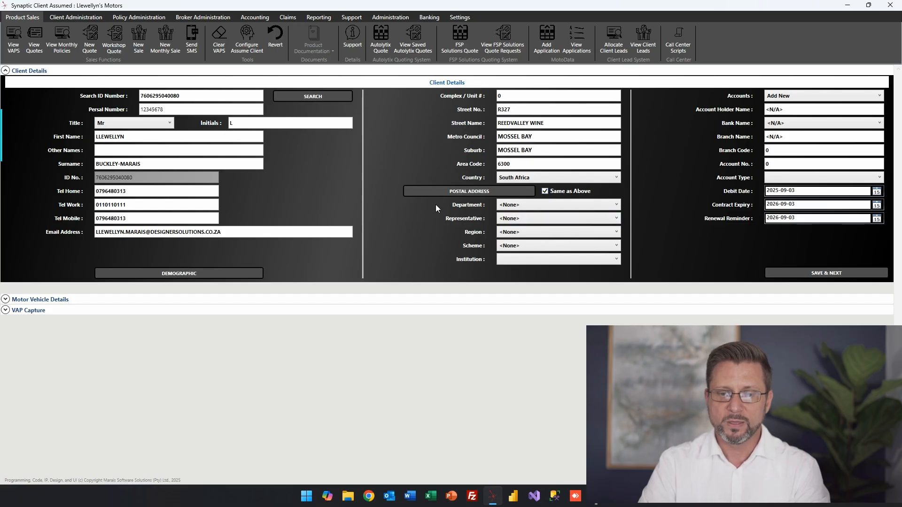
Leave the Department, Representative and Region dropdowns unset and list the client's bank accounts
left_click(529, 207)
left_click(527, 206)
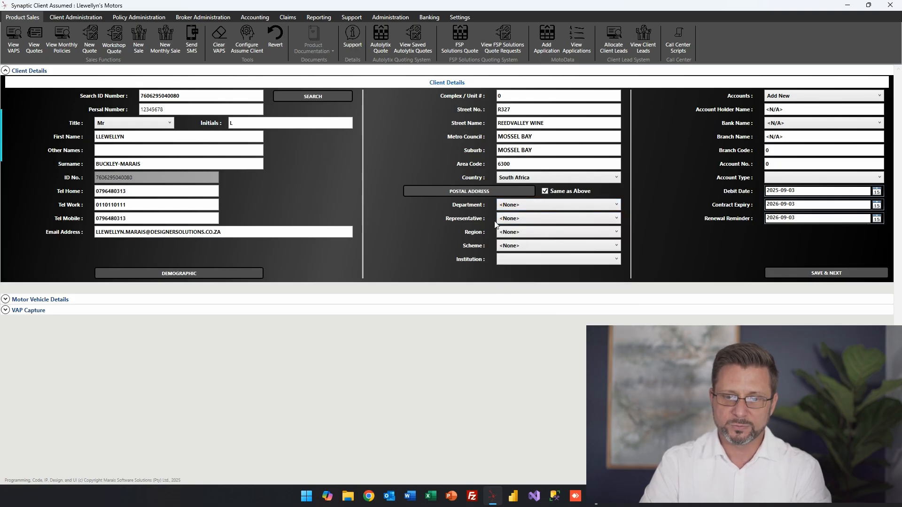
left_click(513, 220)
left_click(514, 219)
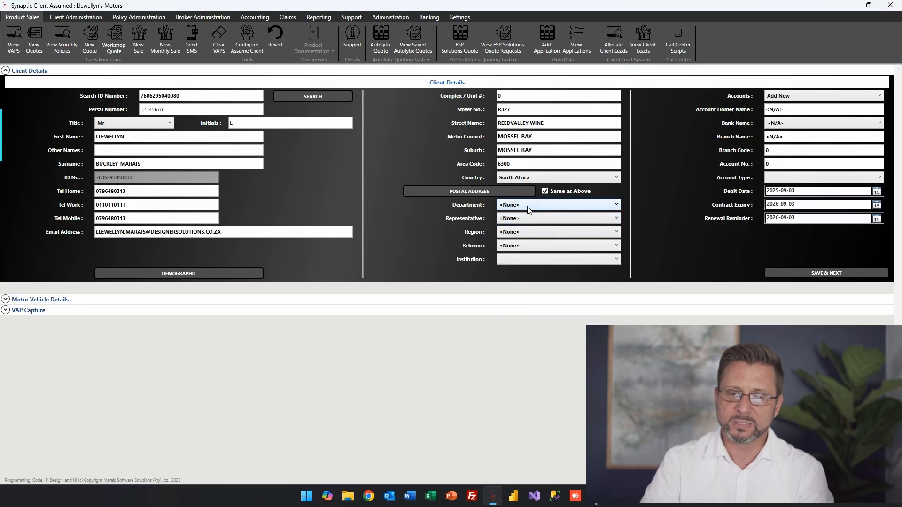
left_click(514, 236)
left_click(516, 236)
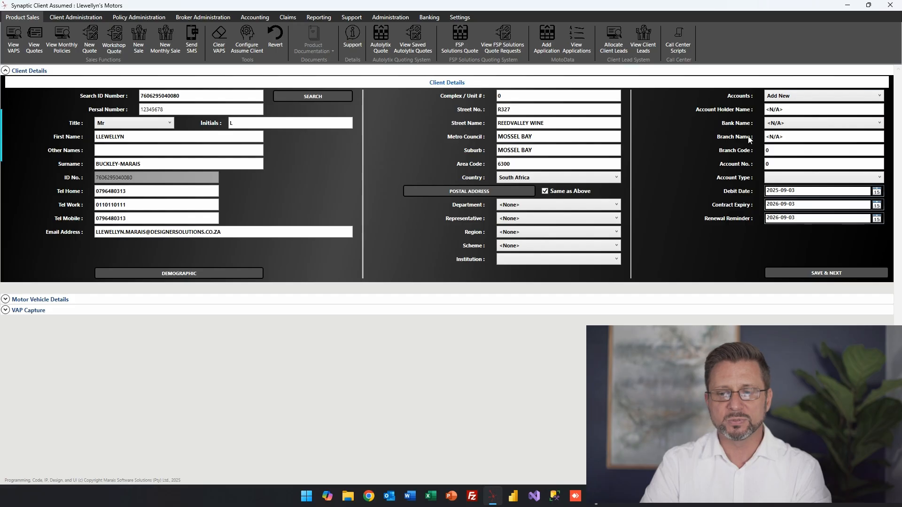
left_click(830, 97)
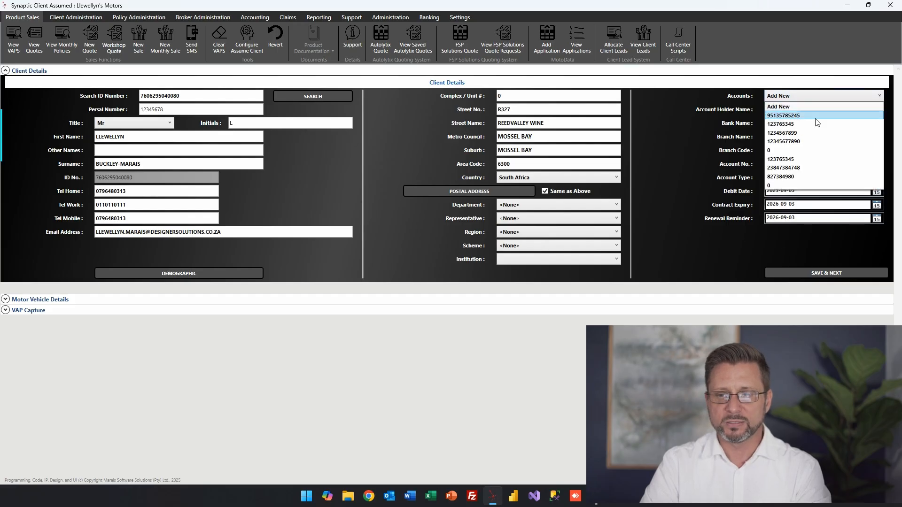
Use the client's existing Nedbank account for debits and save the client details
left_click(802, 132)
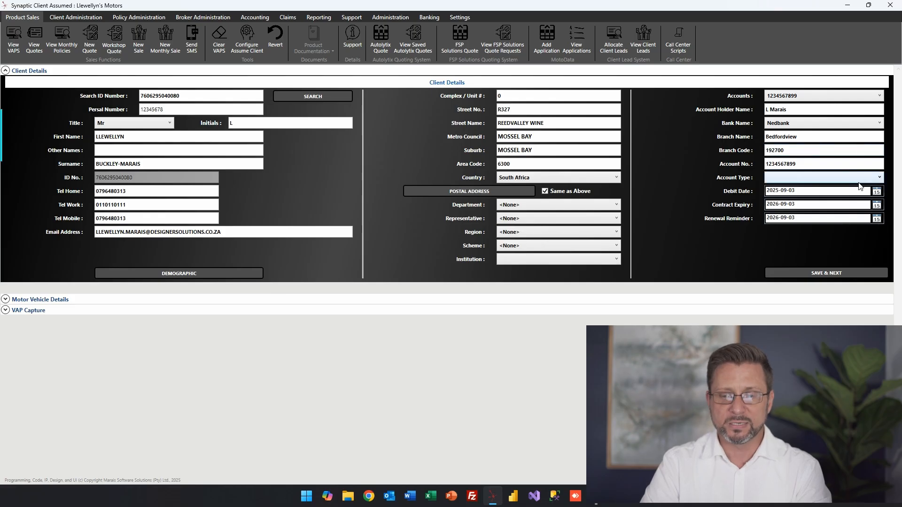
left_click(813, 96)
left_click(813, 96)
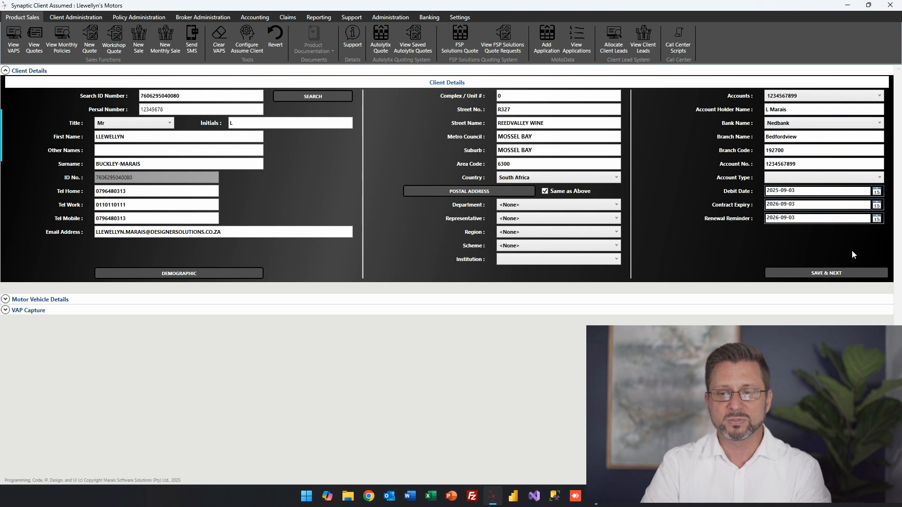
left_click(853, 268)
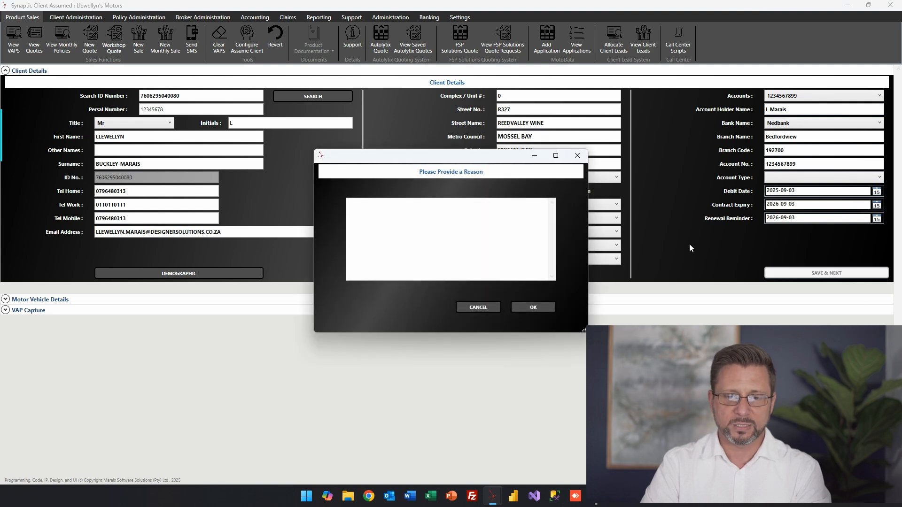
Give 'Loading new client for a training video' as the reason and confirm it
type("Loading new c")
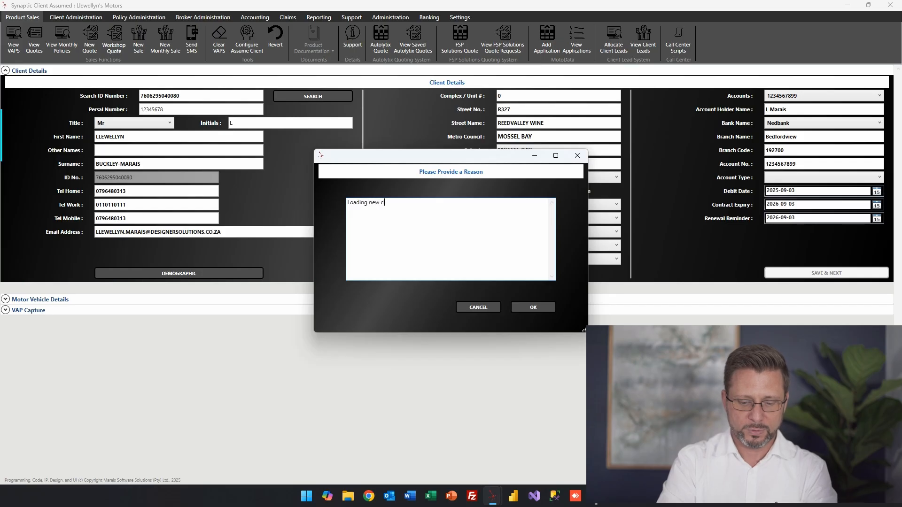
type("lient ")
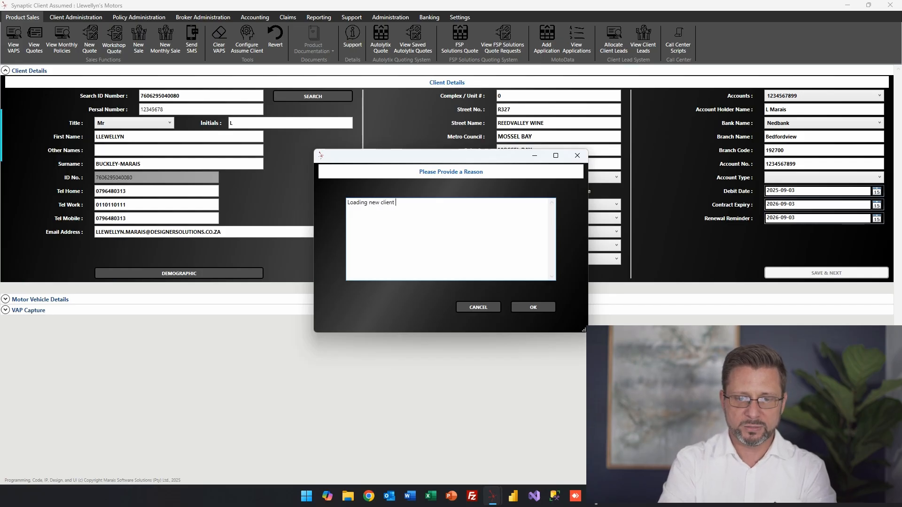
type("for ")
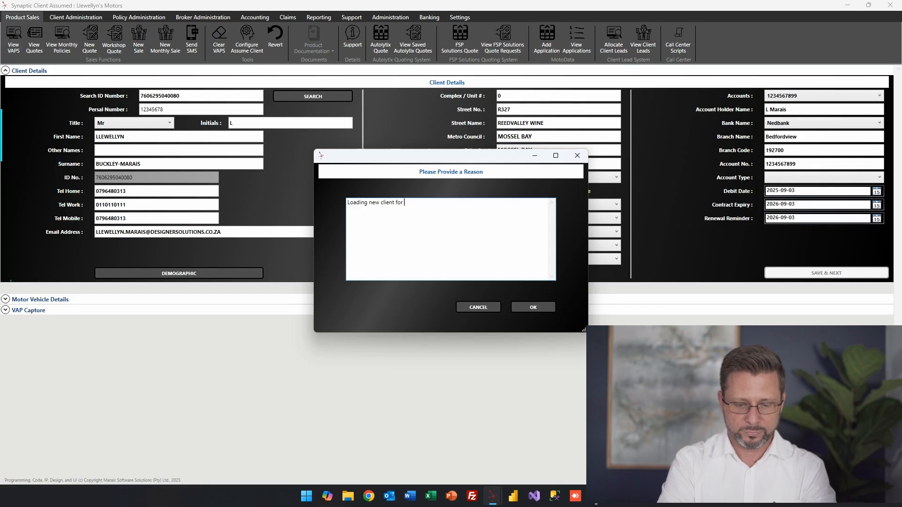
type("teh  training ")
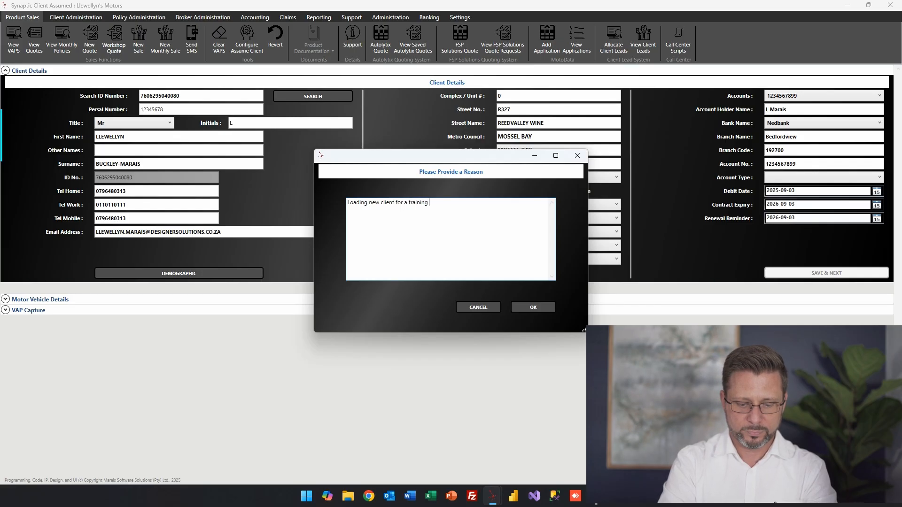
type("video")
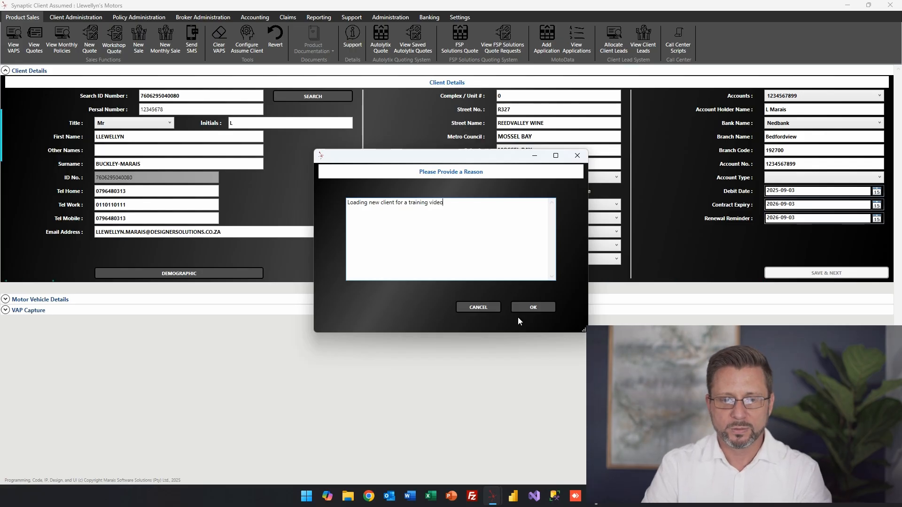
left_click(531, 308)
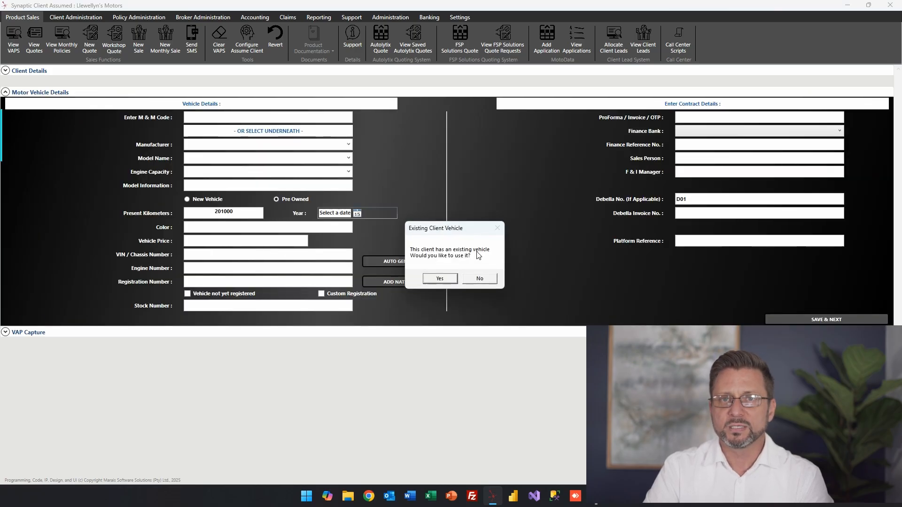
Load the client's existing AUDI A4 1.4T FSI STRONIC (B9) into the vehicle form
left_click(452, 279)
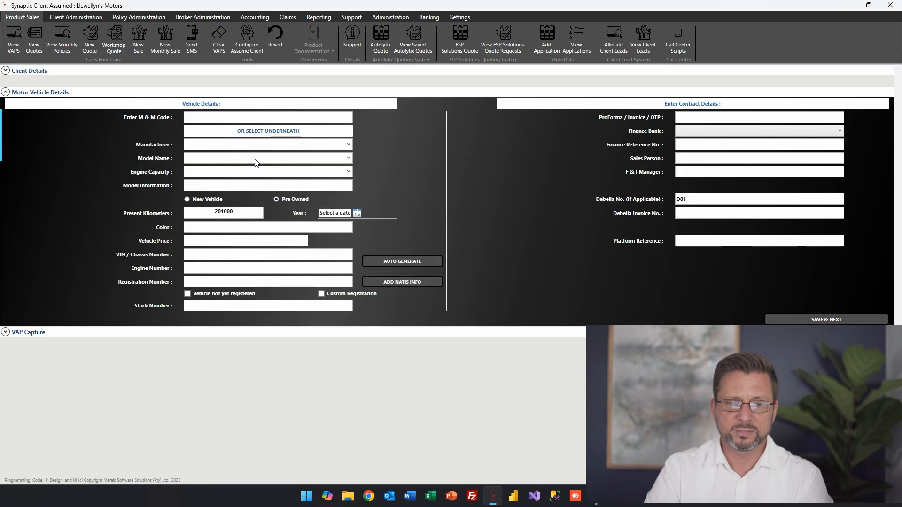
left_click(144, 69)
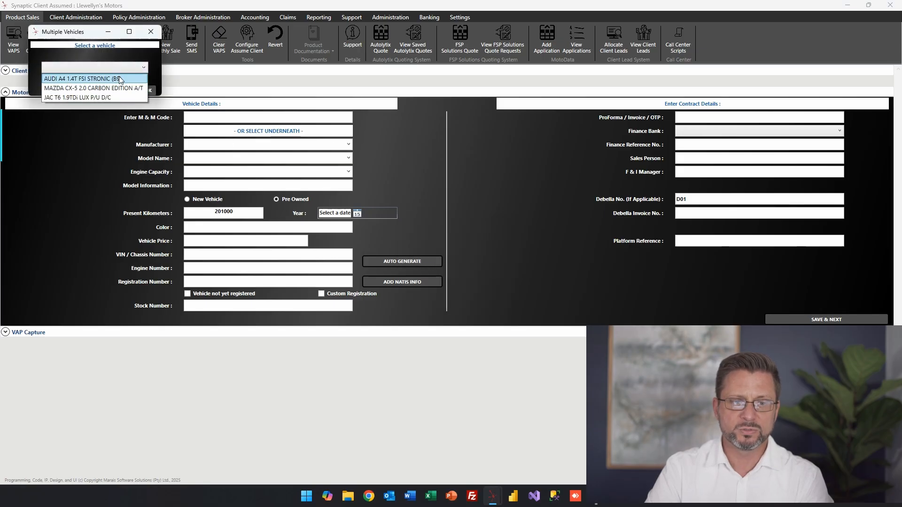
left_click(136, 78)
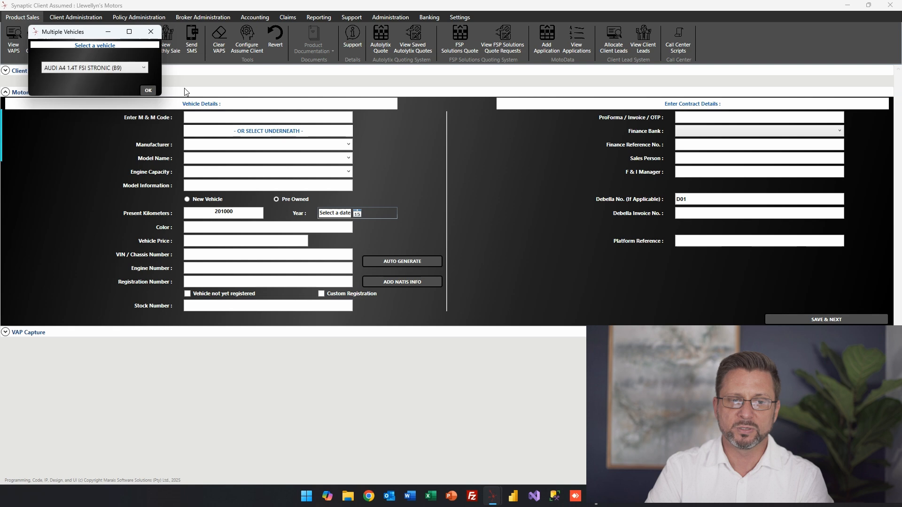
left_click(147, 90)
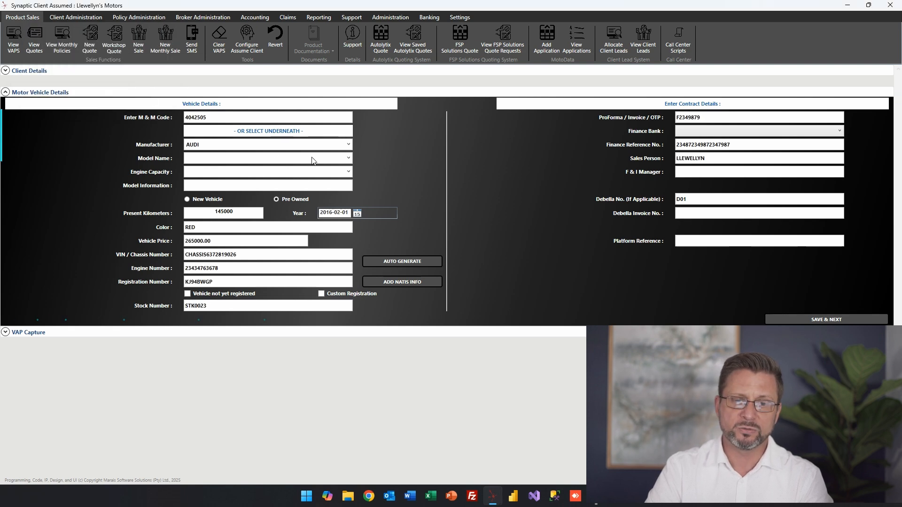
Keep AUDI as manufacturer and confirm the present reading of 145000 kilometres
left_click(349, 145)
scroll(321, 166, "down", 7)
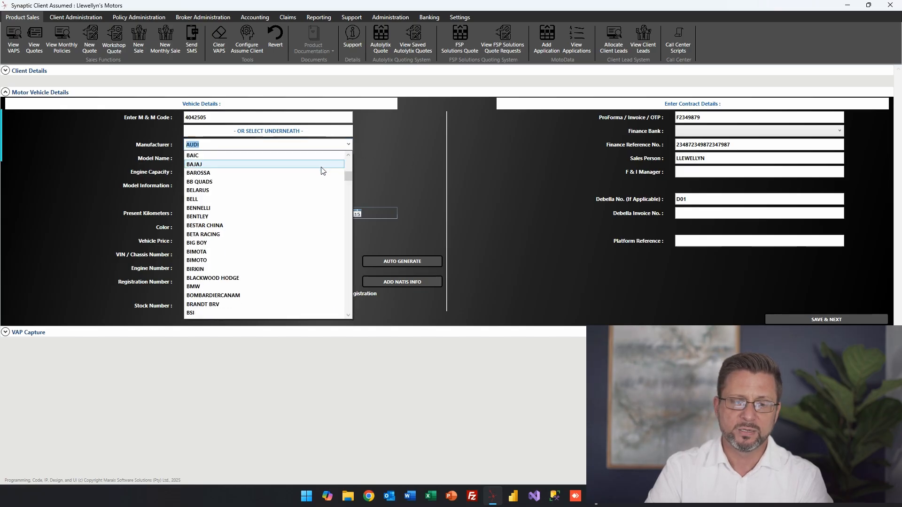
left_click(460, 164)
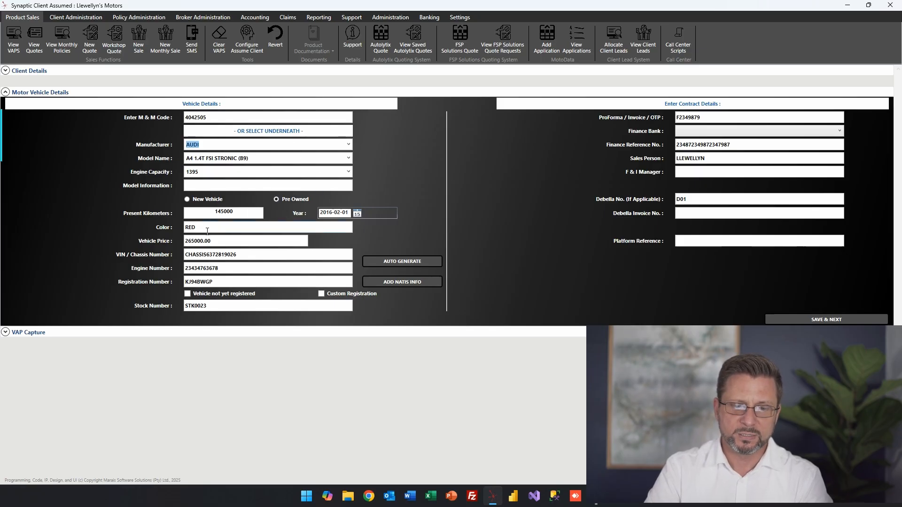
left_click(247, 210)
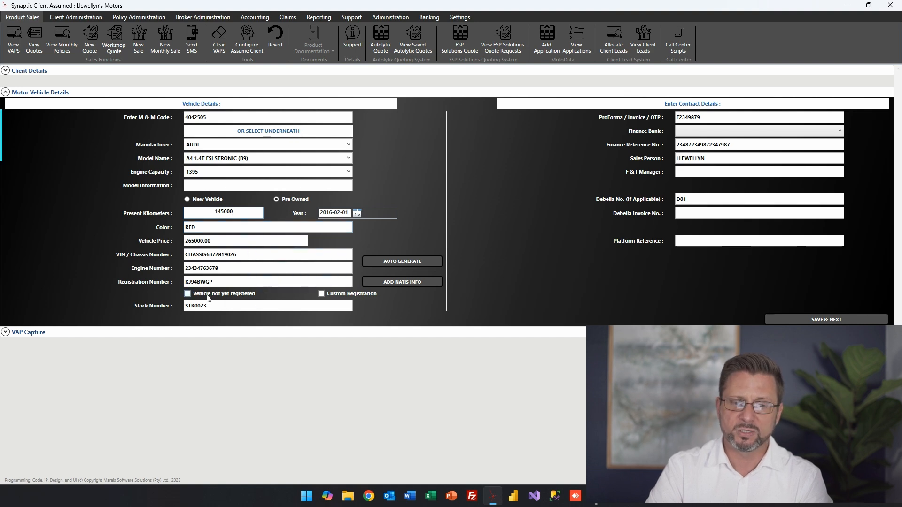
double_click(278, 253)
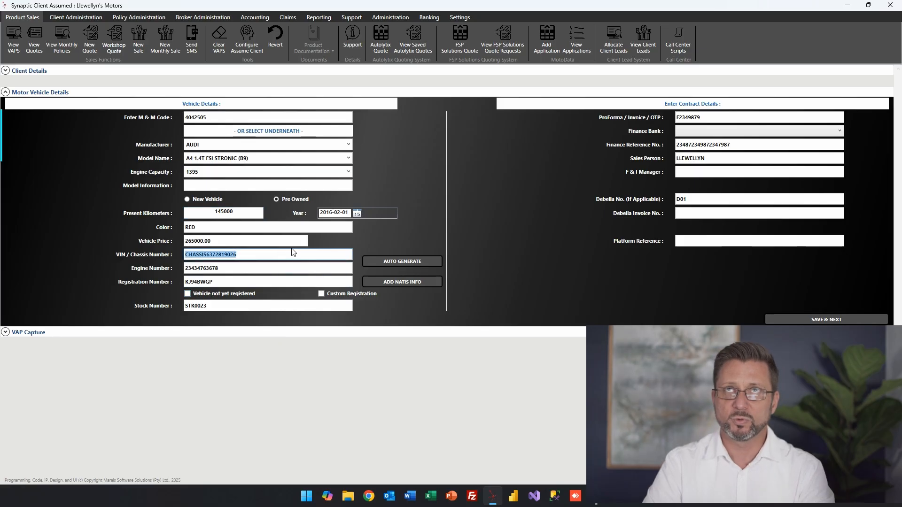
Validate the VIN, engine and registration numbers, leaving the vehicle marked as registered
left_click(242, 255)
left_click_drag(243, 255, 127, 255)
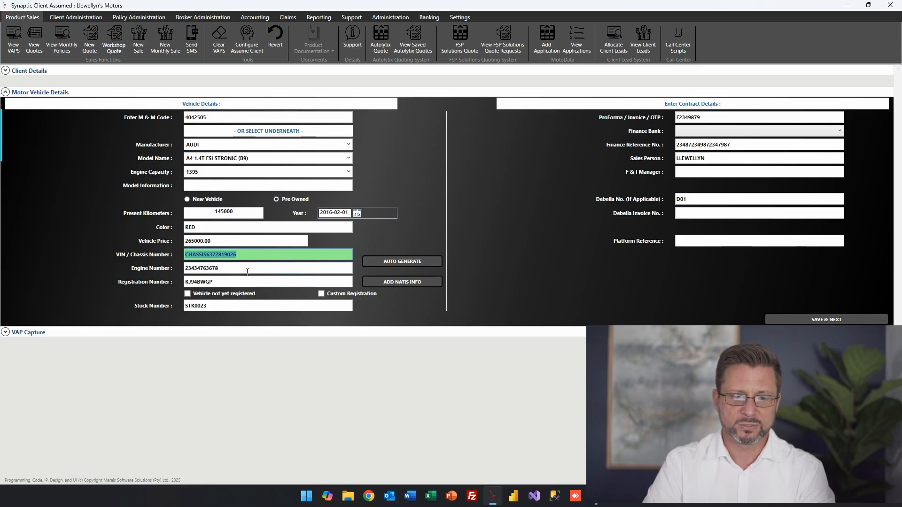
left_click_drag(243, 271, 151, 270)
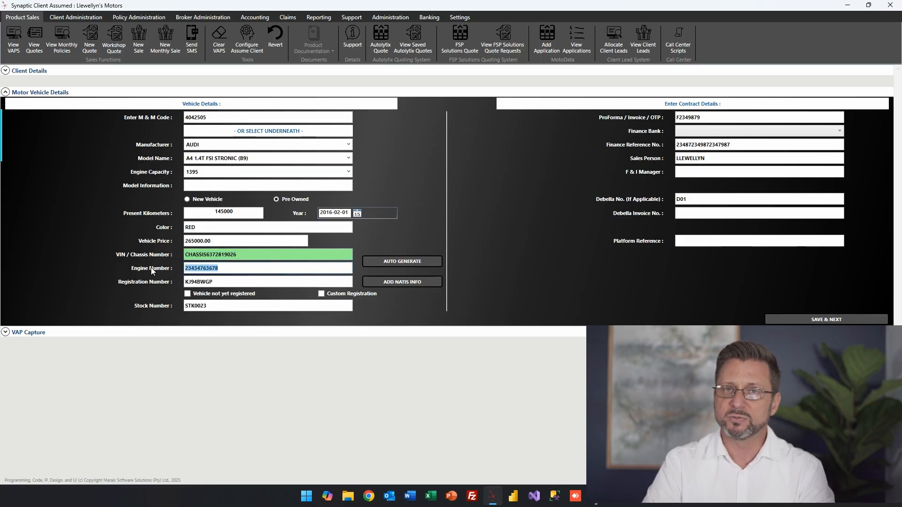
left_click(228, 282)
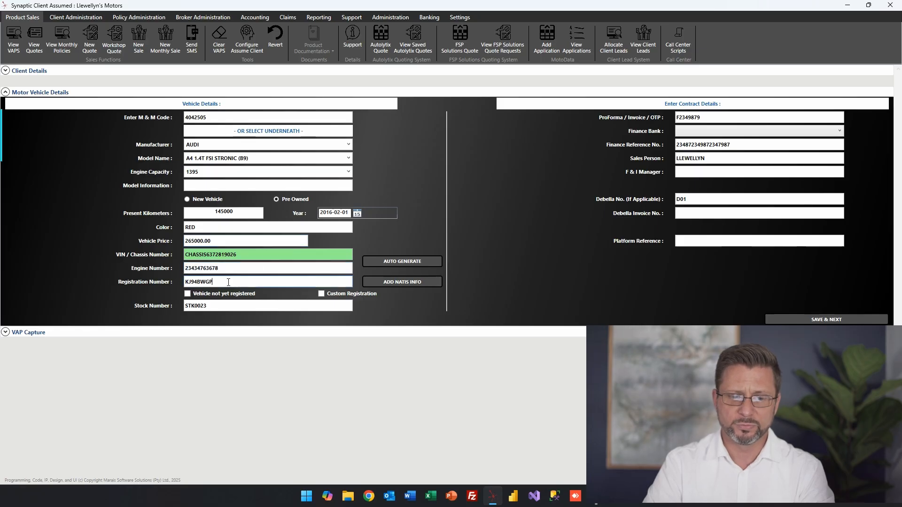
left_click_drag(227, 282, 130, 276)
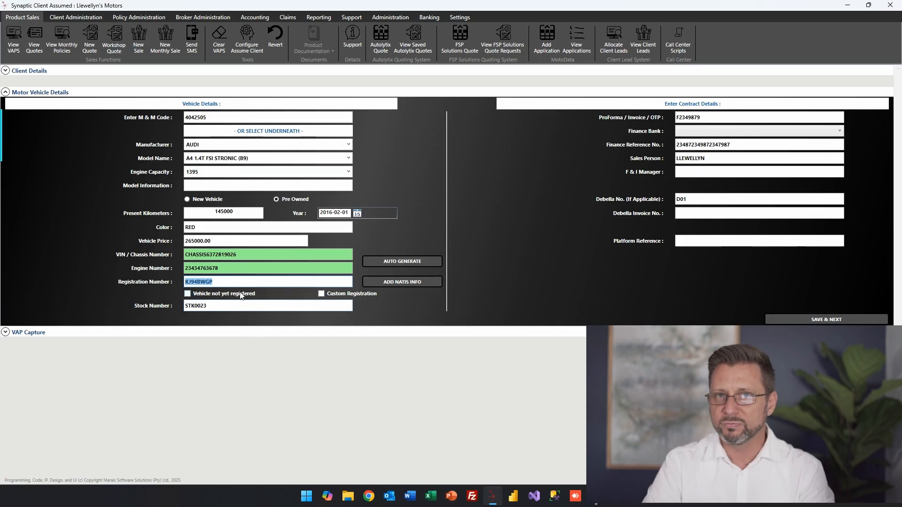
left_click(187, 295)
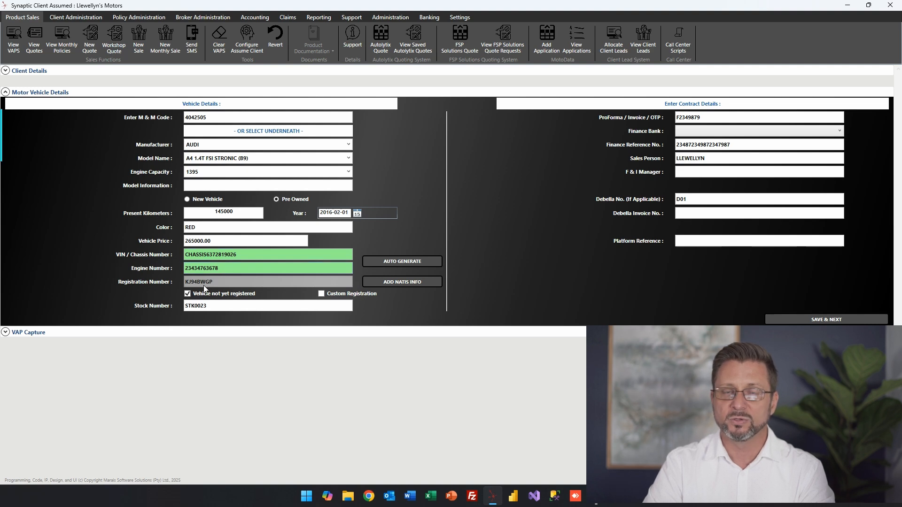
left_click(187, 294)
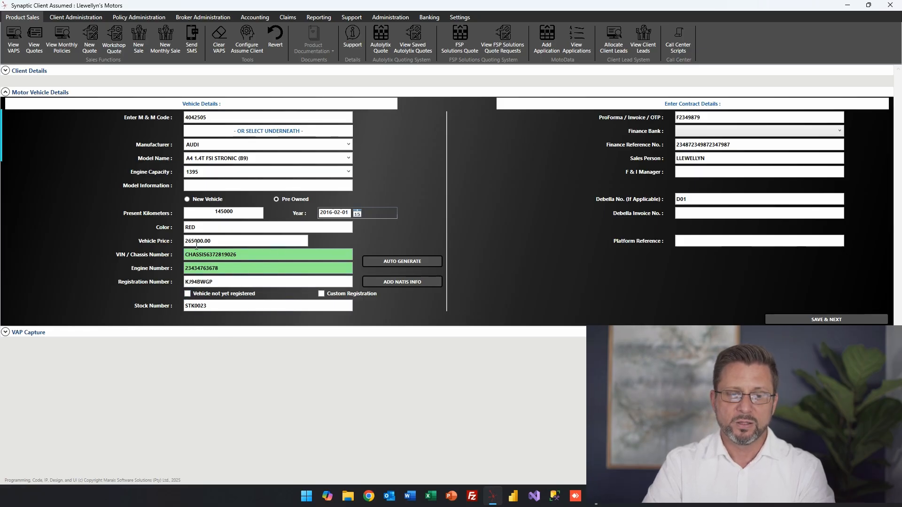
Enter TFSI as the model information and review the colour and stock number
left_click_drag(205, 225, 182, 233)
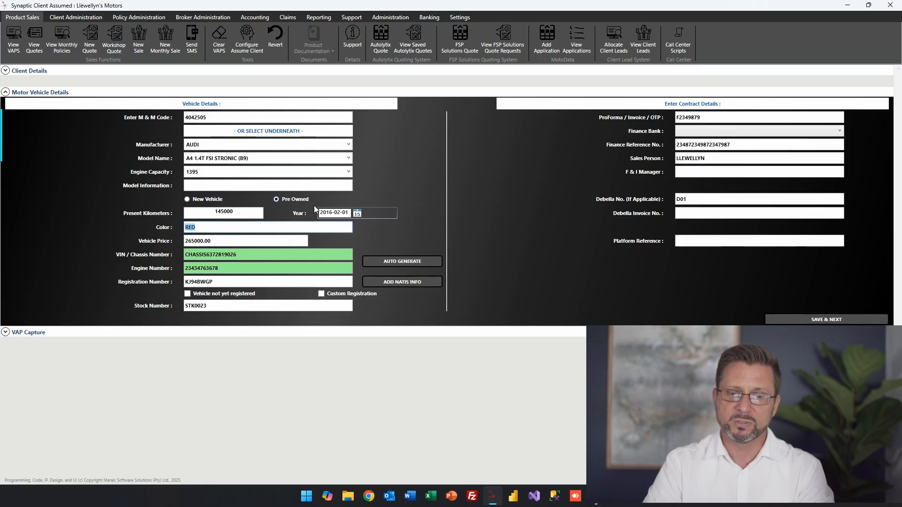
left_click(194, 186)
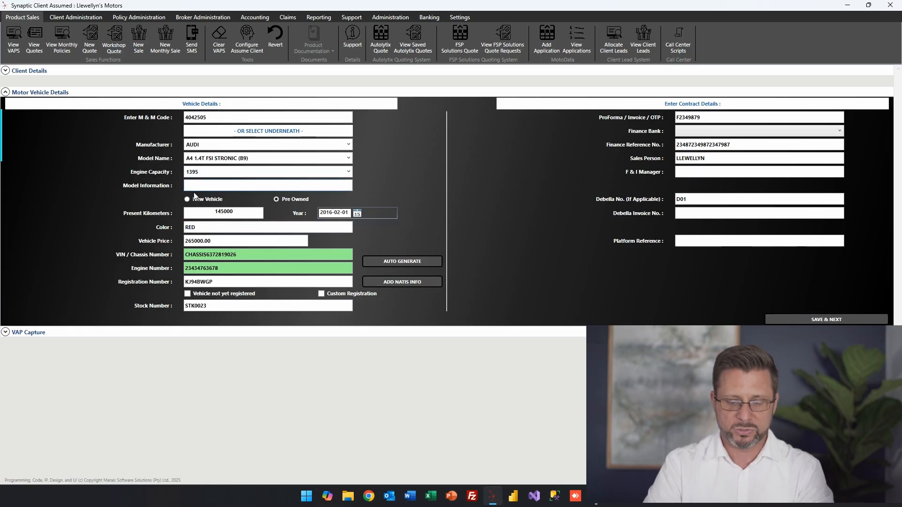
type("TFS")
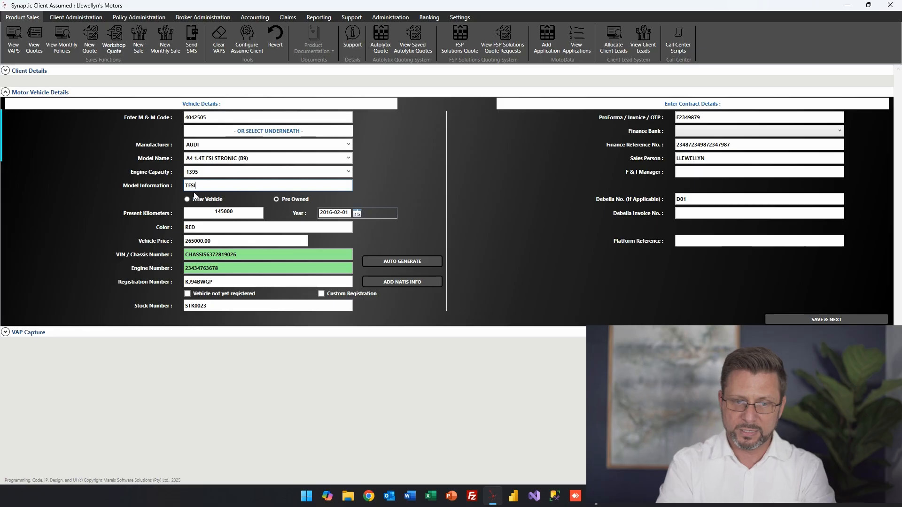
type("I")
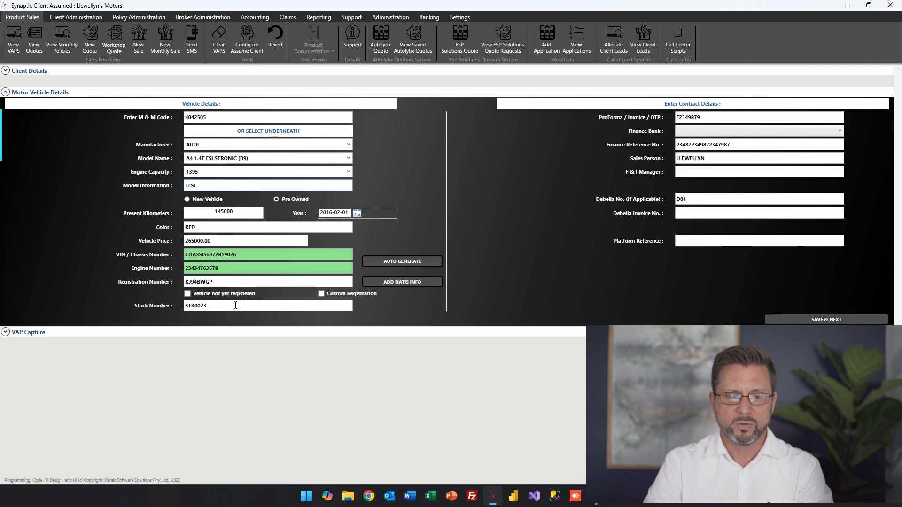
left_click_drag(212, 307, 168, 306)
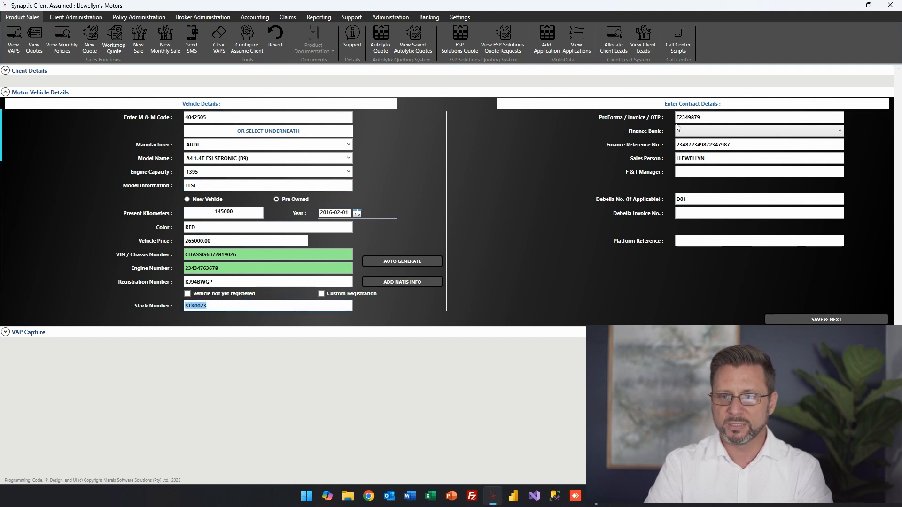
Set Absa Bank as the finance bank and enter the F & I manager's name
left_click(693, 132)
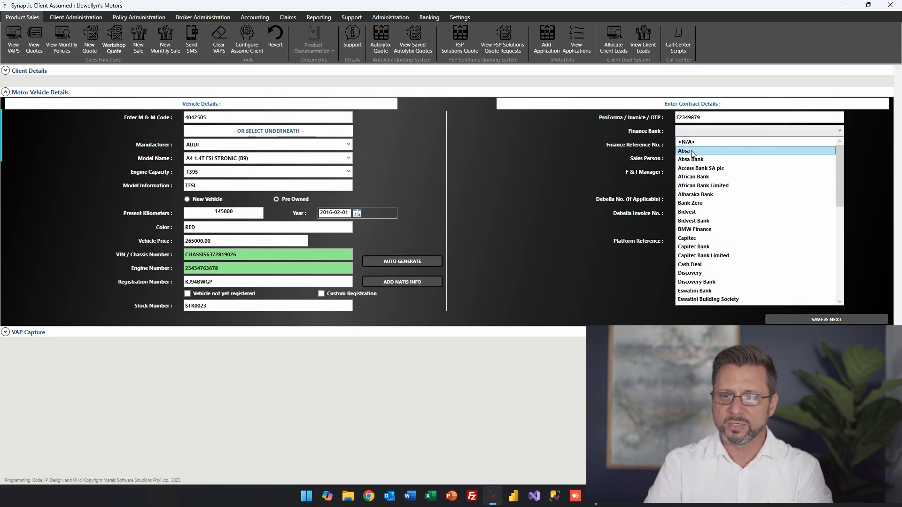
left_click(691, 159)
left_click(765, 148)
left_click(704, 171)
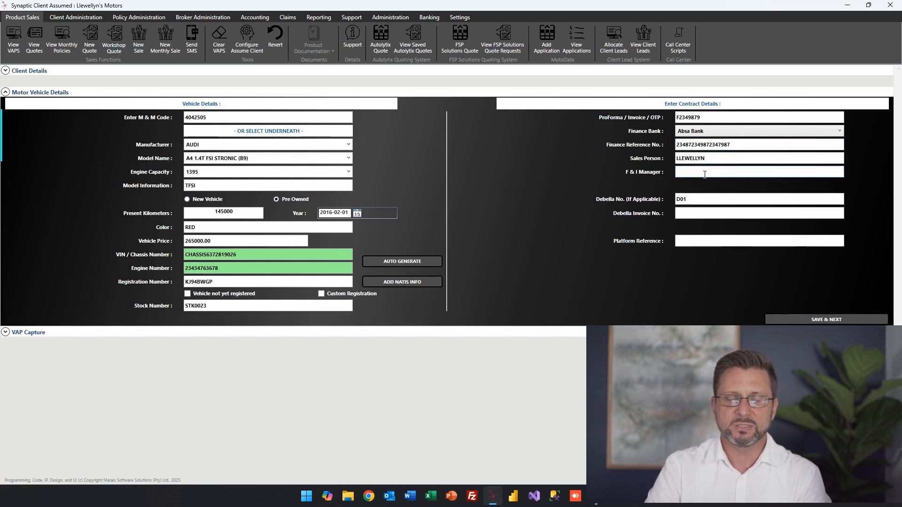
type("Joe Saop")
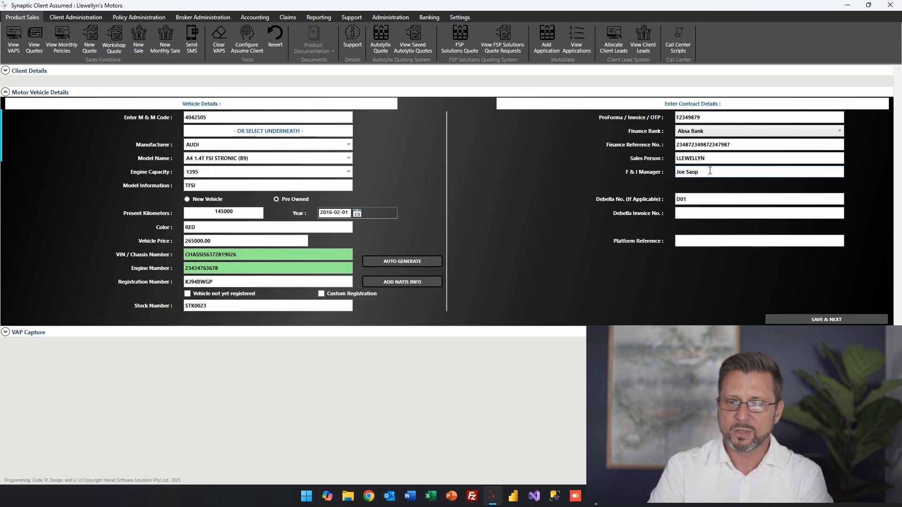
key("Tab")
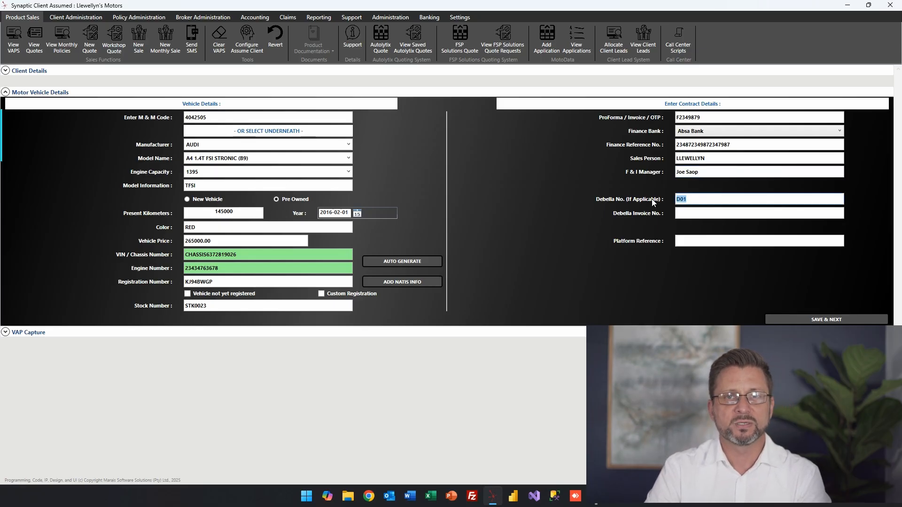
left_click(698, 213)
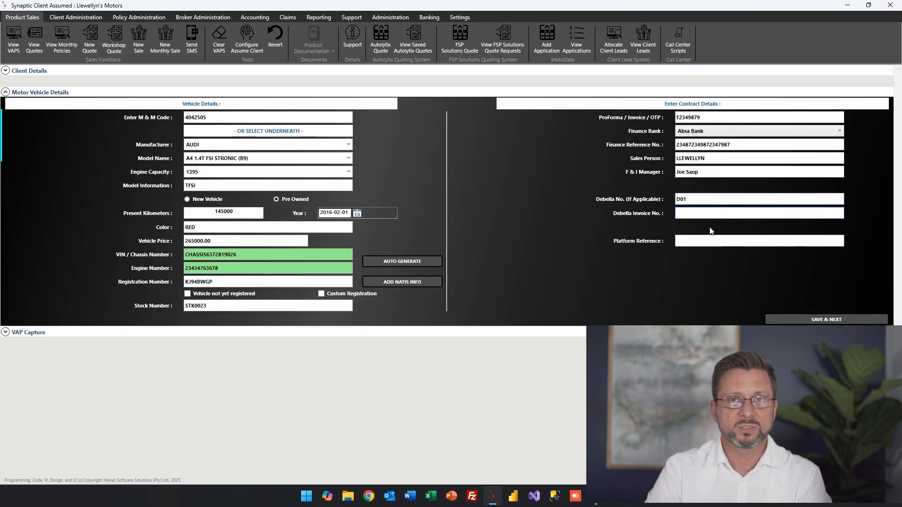
left_click(700, 242)
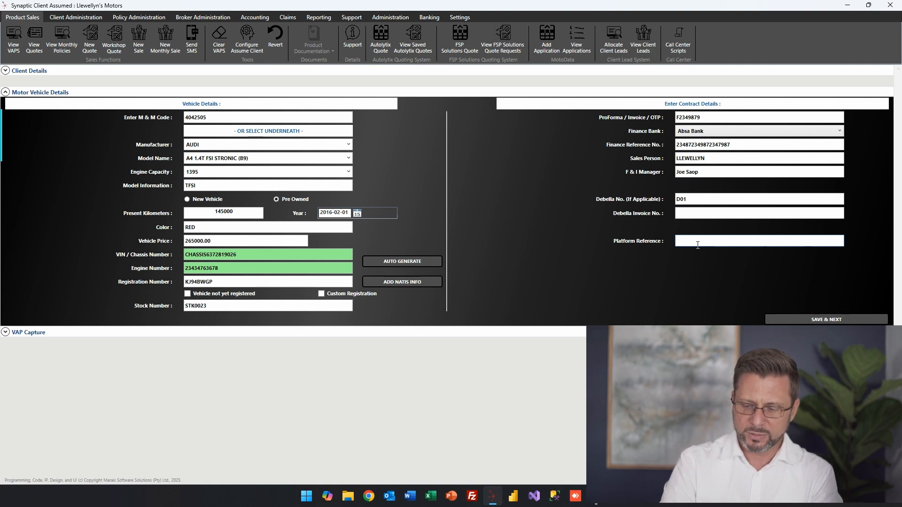
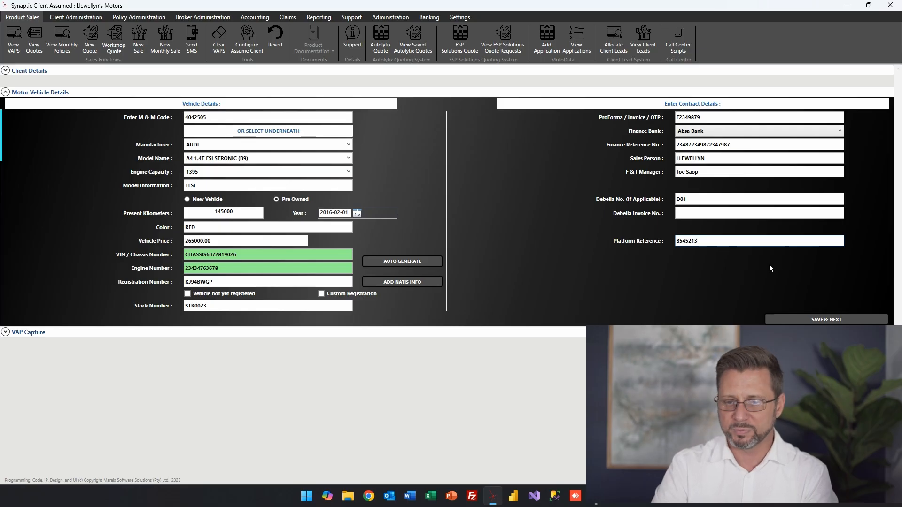
left_click(804, 318)
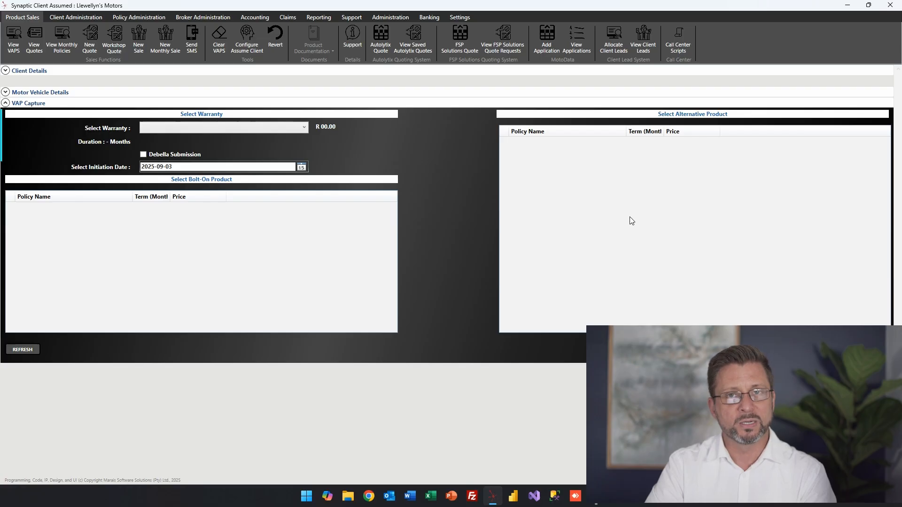
Choose the testing product as the warranty, leaving Debella Submission unticked
left_click(296, 131)
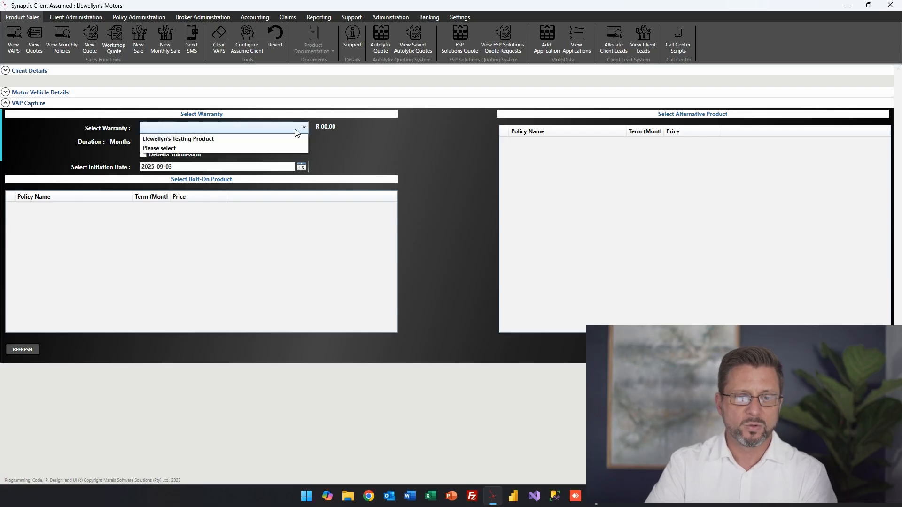
left_click(221, 139)
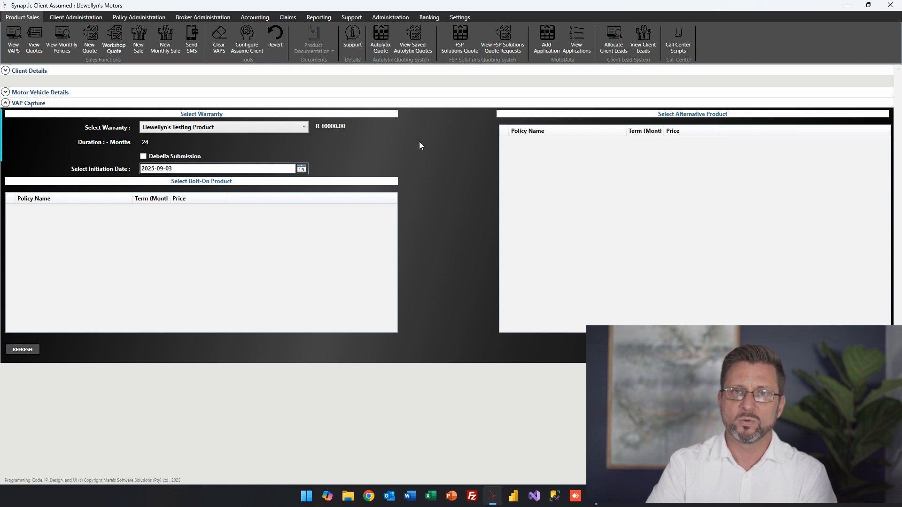
left_click(145, 157)
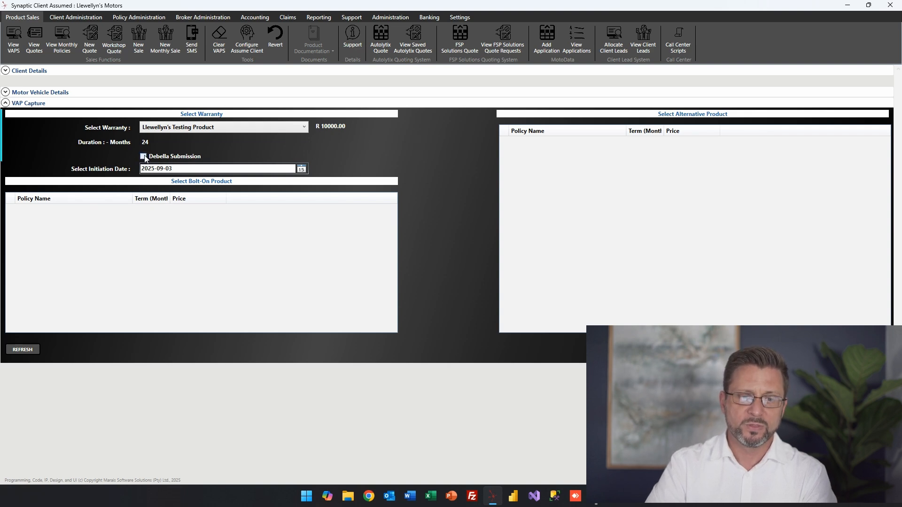
left_click(144, 157)
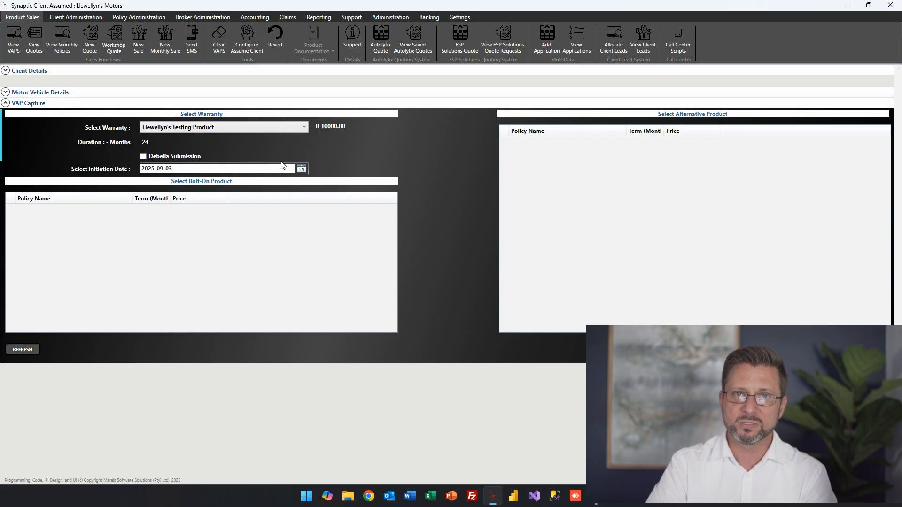
Set the initiation date to 8 September 2025 and submit the sale
left_click(303, 171)
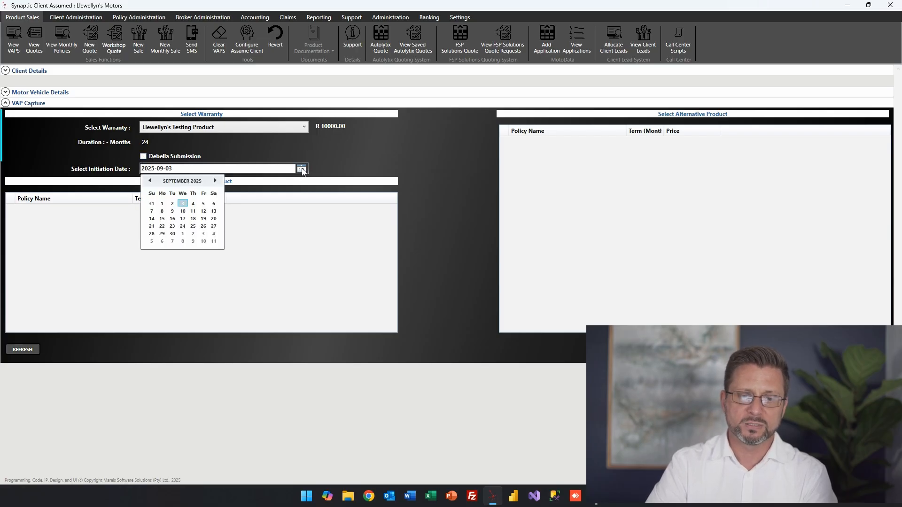
left_click(161, 215)
left_click(451, 158)
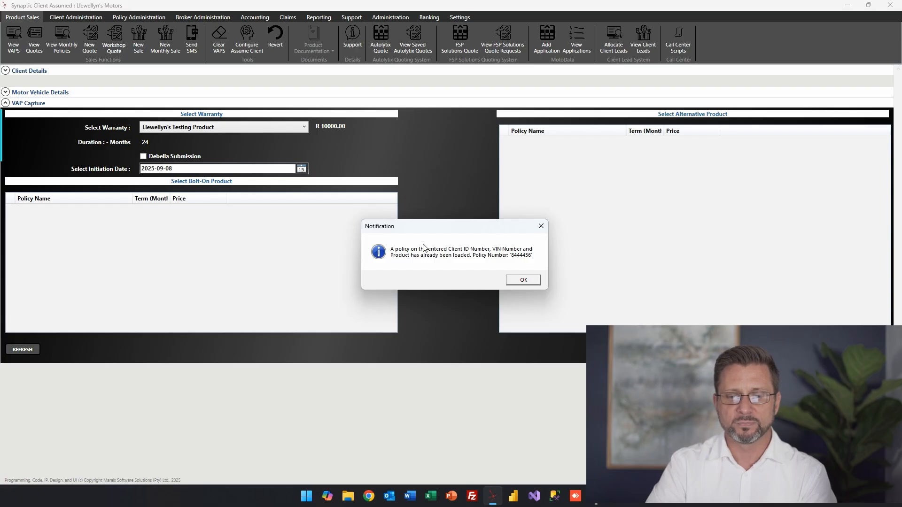
left_click_drag(475, 227, 471, 233)
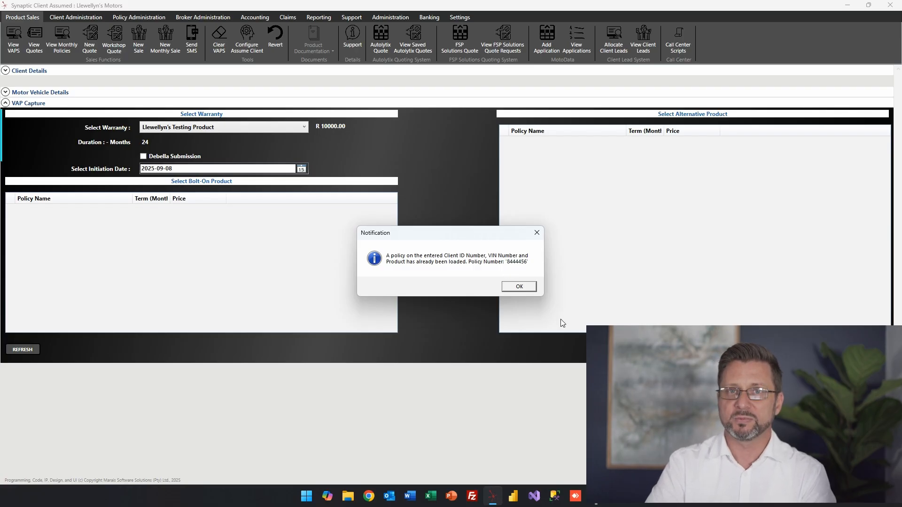
Acknowledge the notification that the policy for this client and vehicle is loaded
left_click(523, 286)
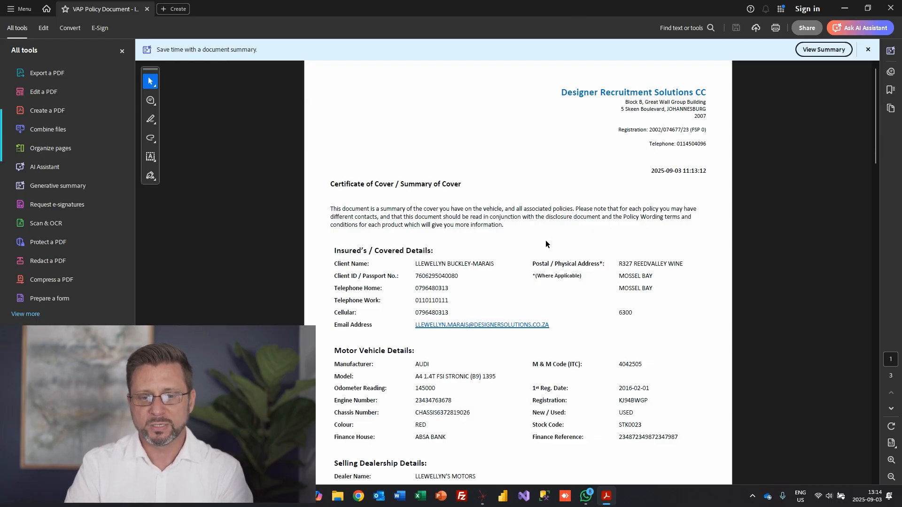
Scroll through all three certificate pages, checking the commission and inspection fee amounts
scroll(676, 217, "down", 3)
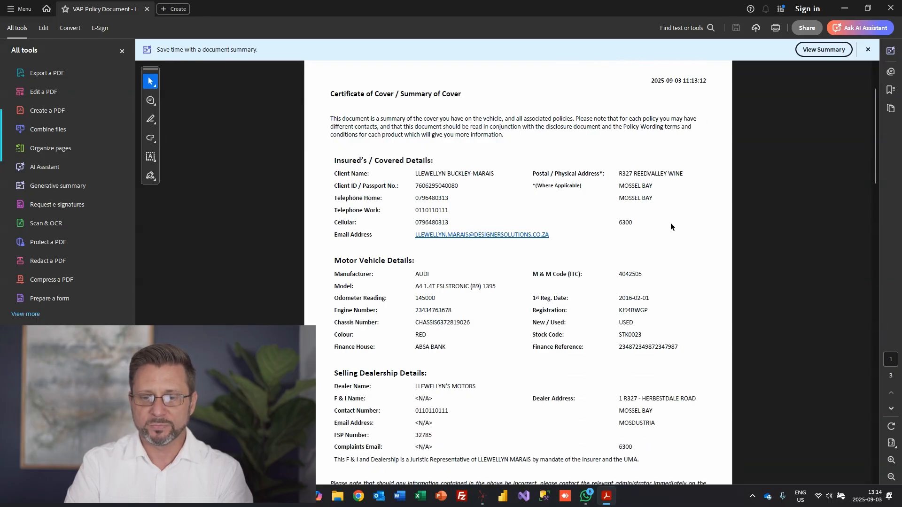
scroll(693, 221, "up", 3)
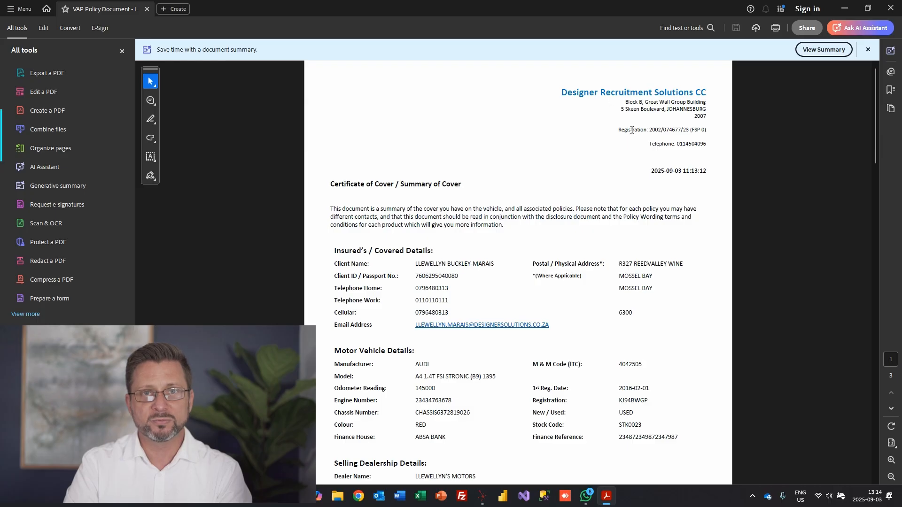
scroll(638, 147, "down", 3)
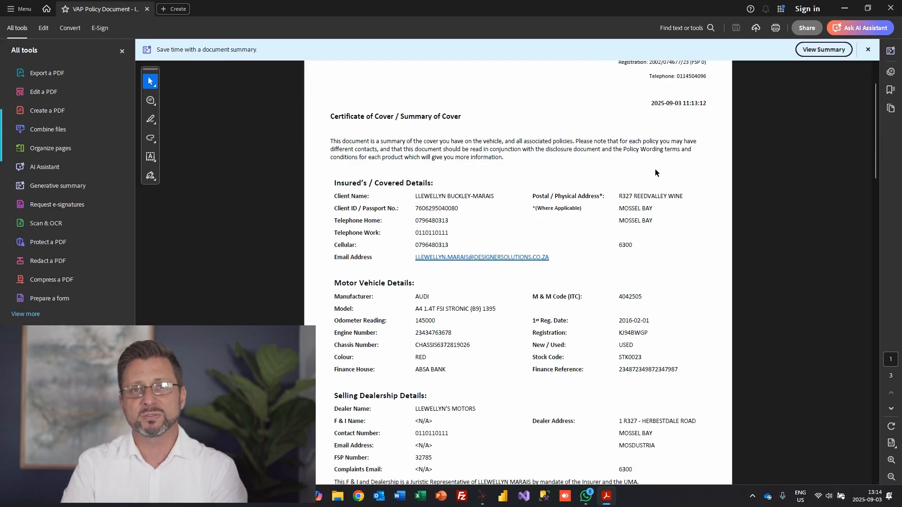
scroll(655, 169, "down", 3)
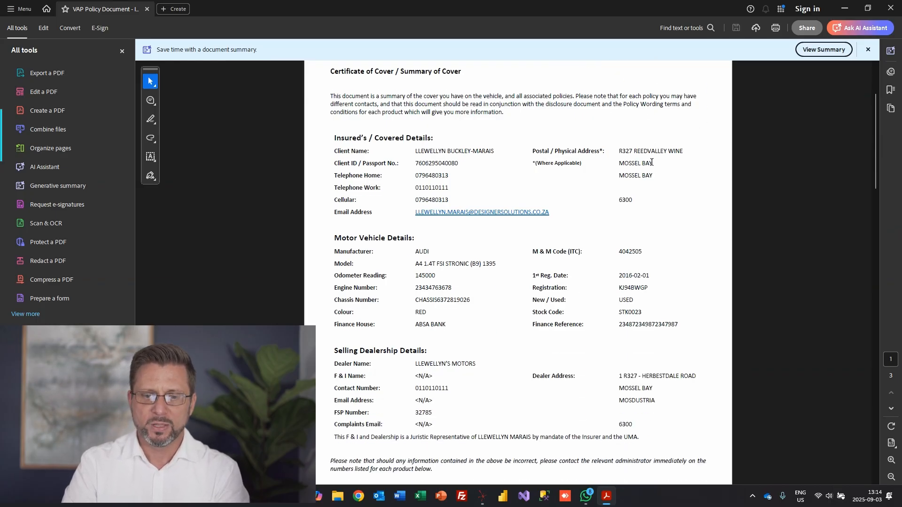
scroll(652, 162, "down", 2)
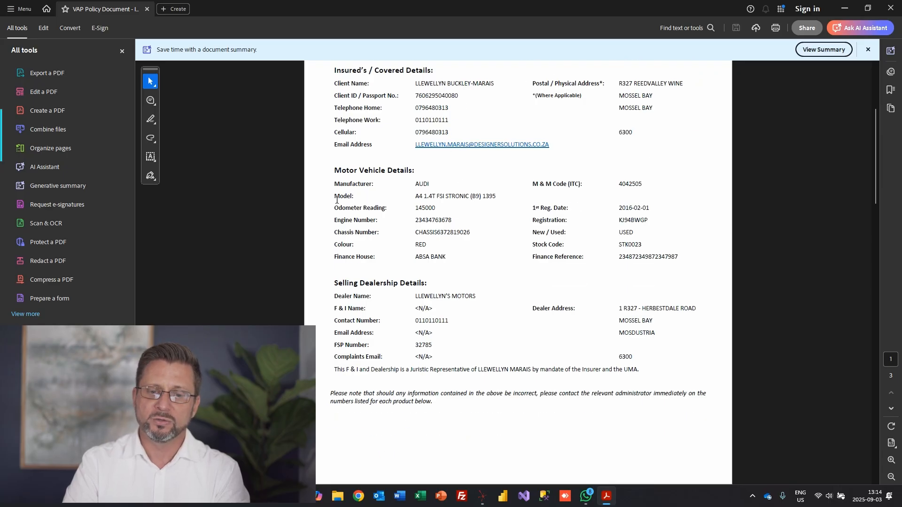
scroll(618, 213, "down", 2)
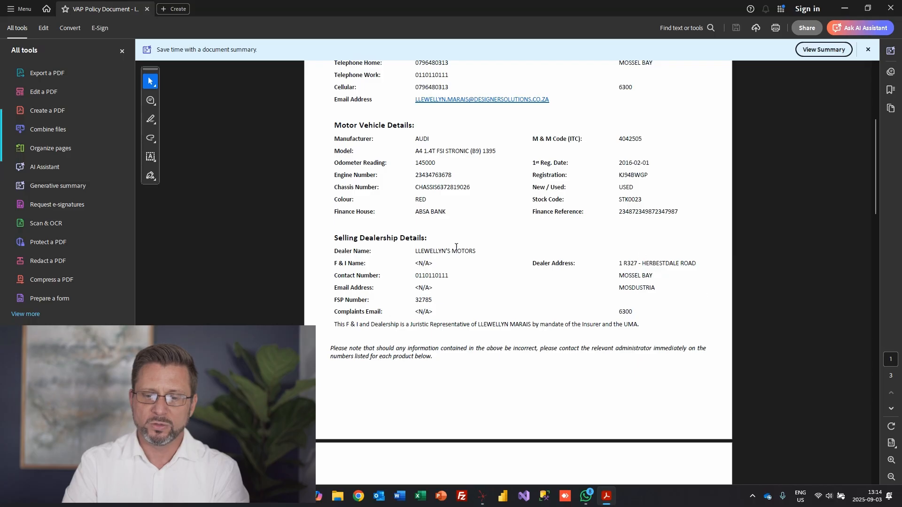
scroll(724, 244, "down", 15)
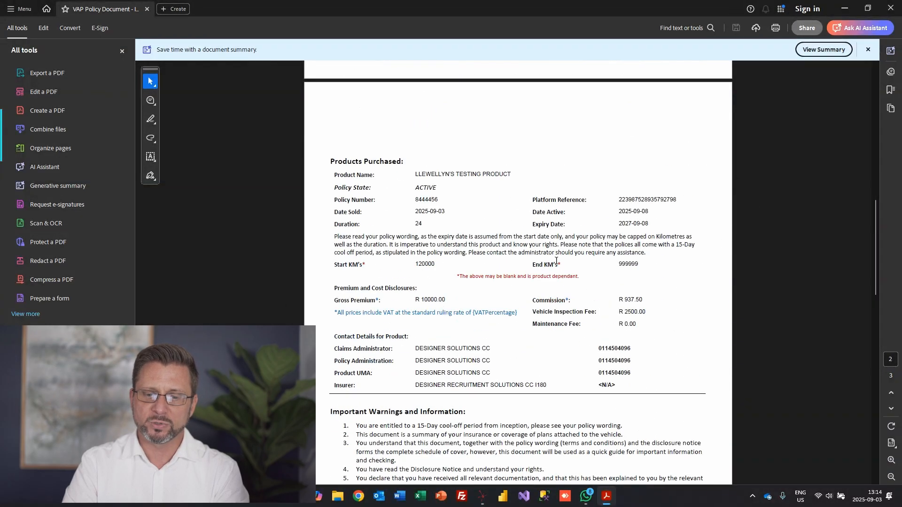
scroll(700, 271, "down", 5)
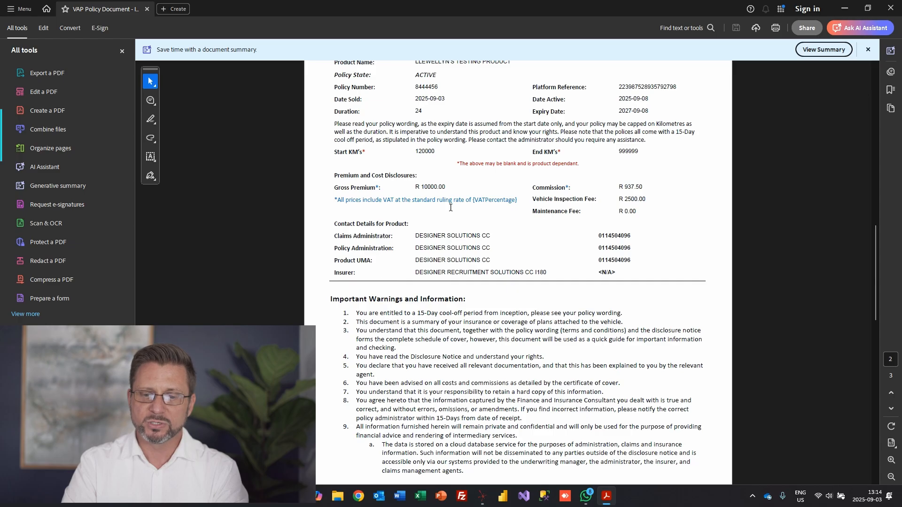
scroll(344, 153, "down", 3)
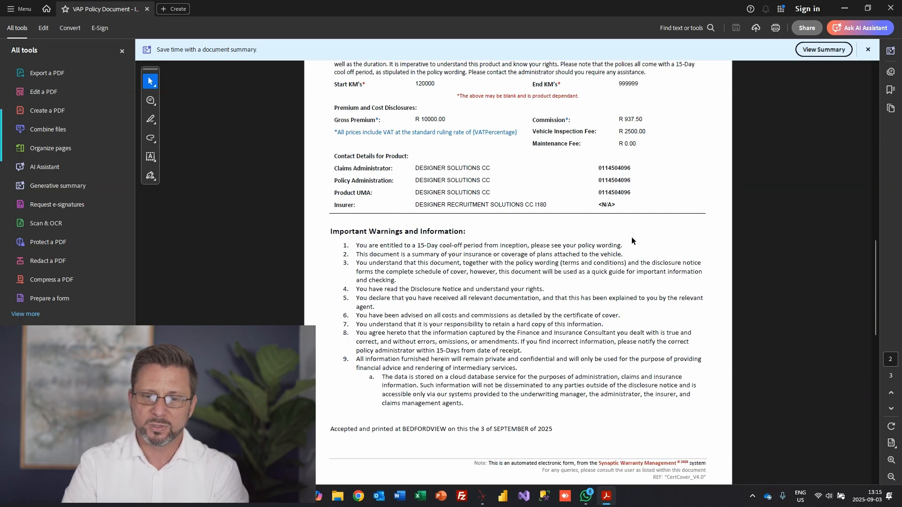
left_click_drag(625, 119, 647, 130)
left_click(549, 241)
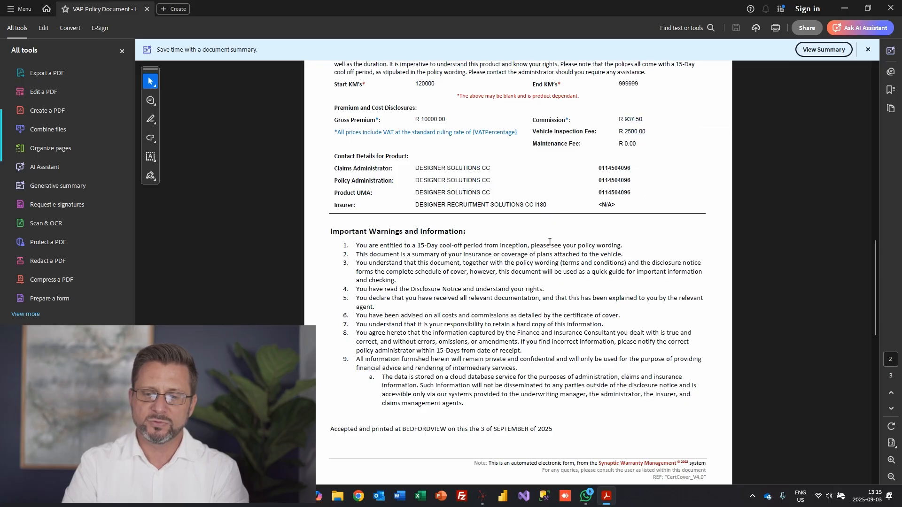
scroll(550, 241, "down", 2)
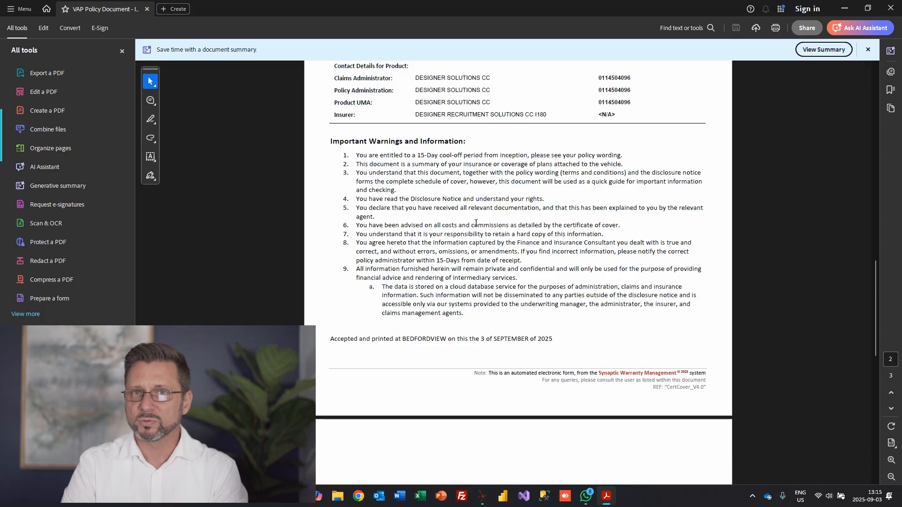
scroll(625, 220, "down", 7)
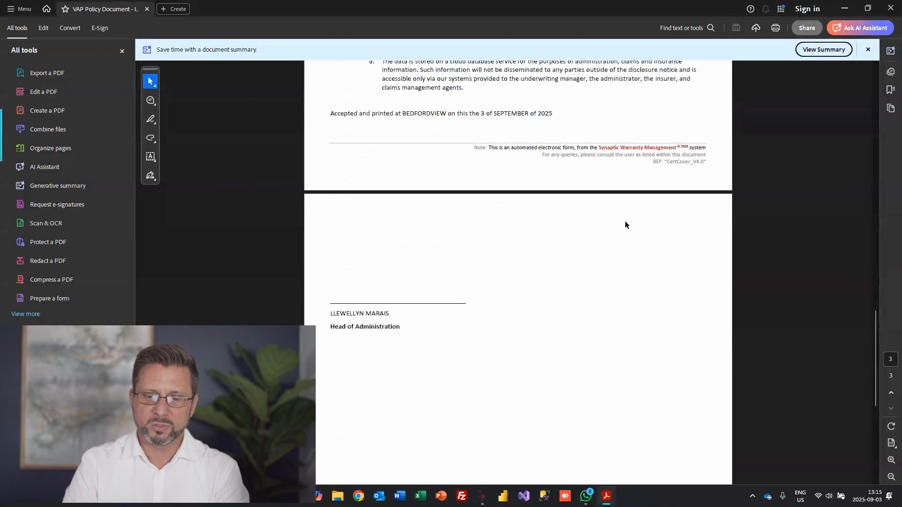
scroll(713, 241, "down", 3)
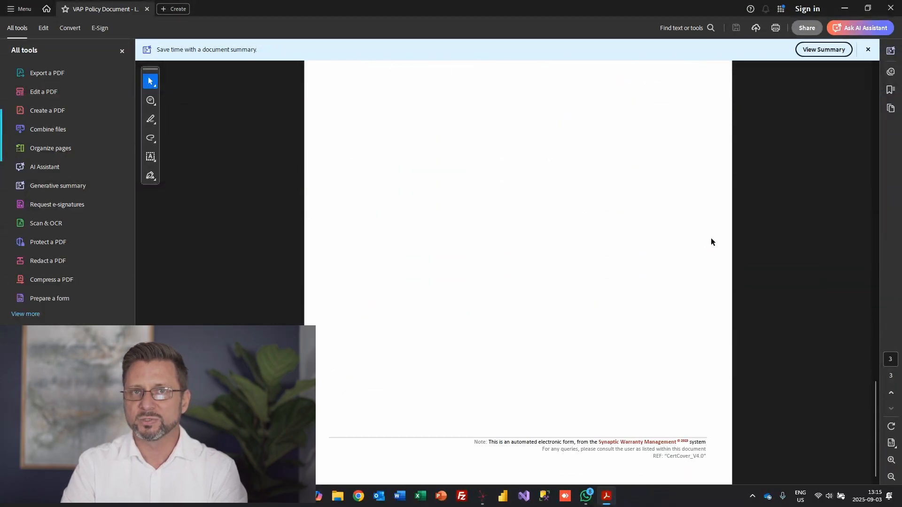
scroll(711, 243, "down", 5)
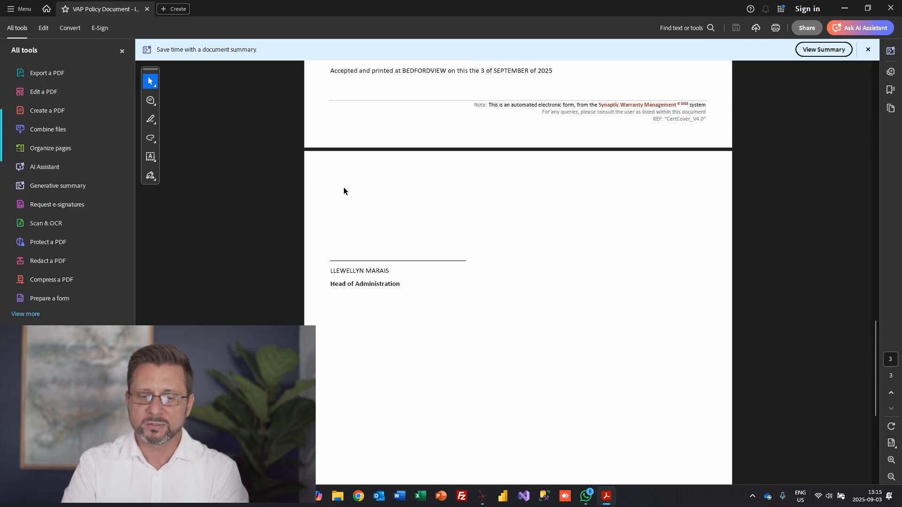
scroll(644, 306, "up", 15)
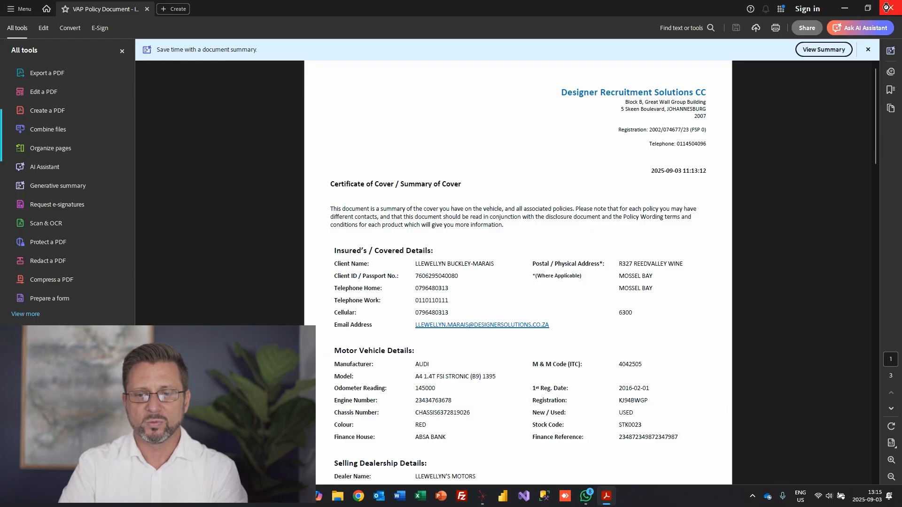
Close the PDF, the Policy Documents and Policy Details windows, and dismiss the error
left_click(890, 8)
left_click(593, 133)
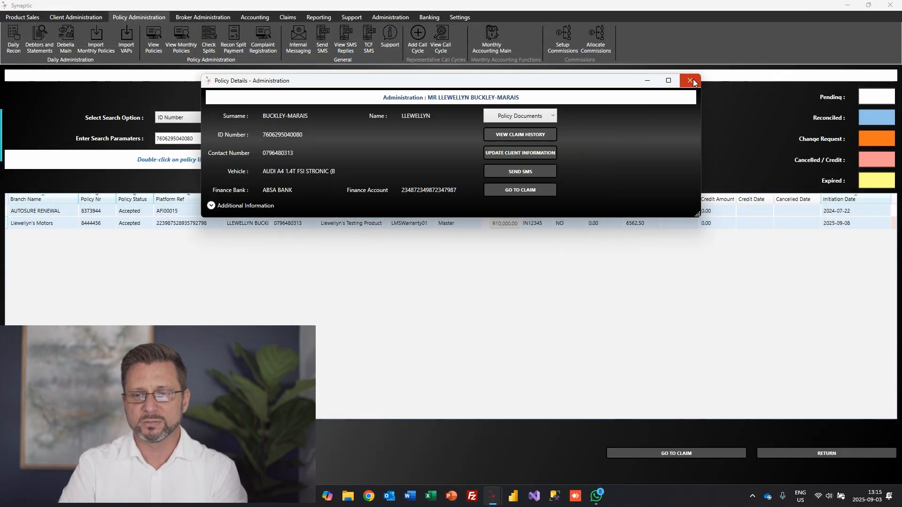
left_click(689, 80)
left_click(507, 283)
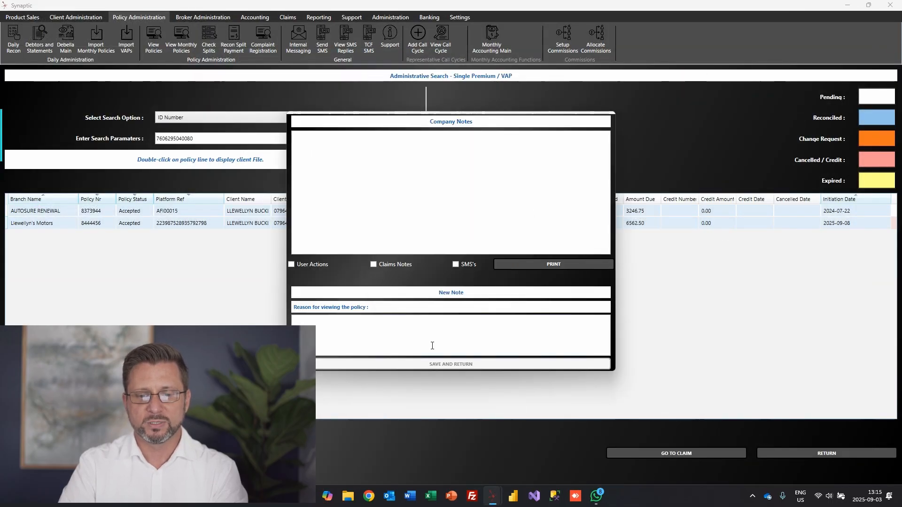